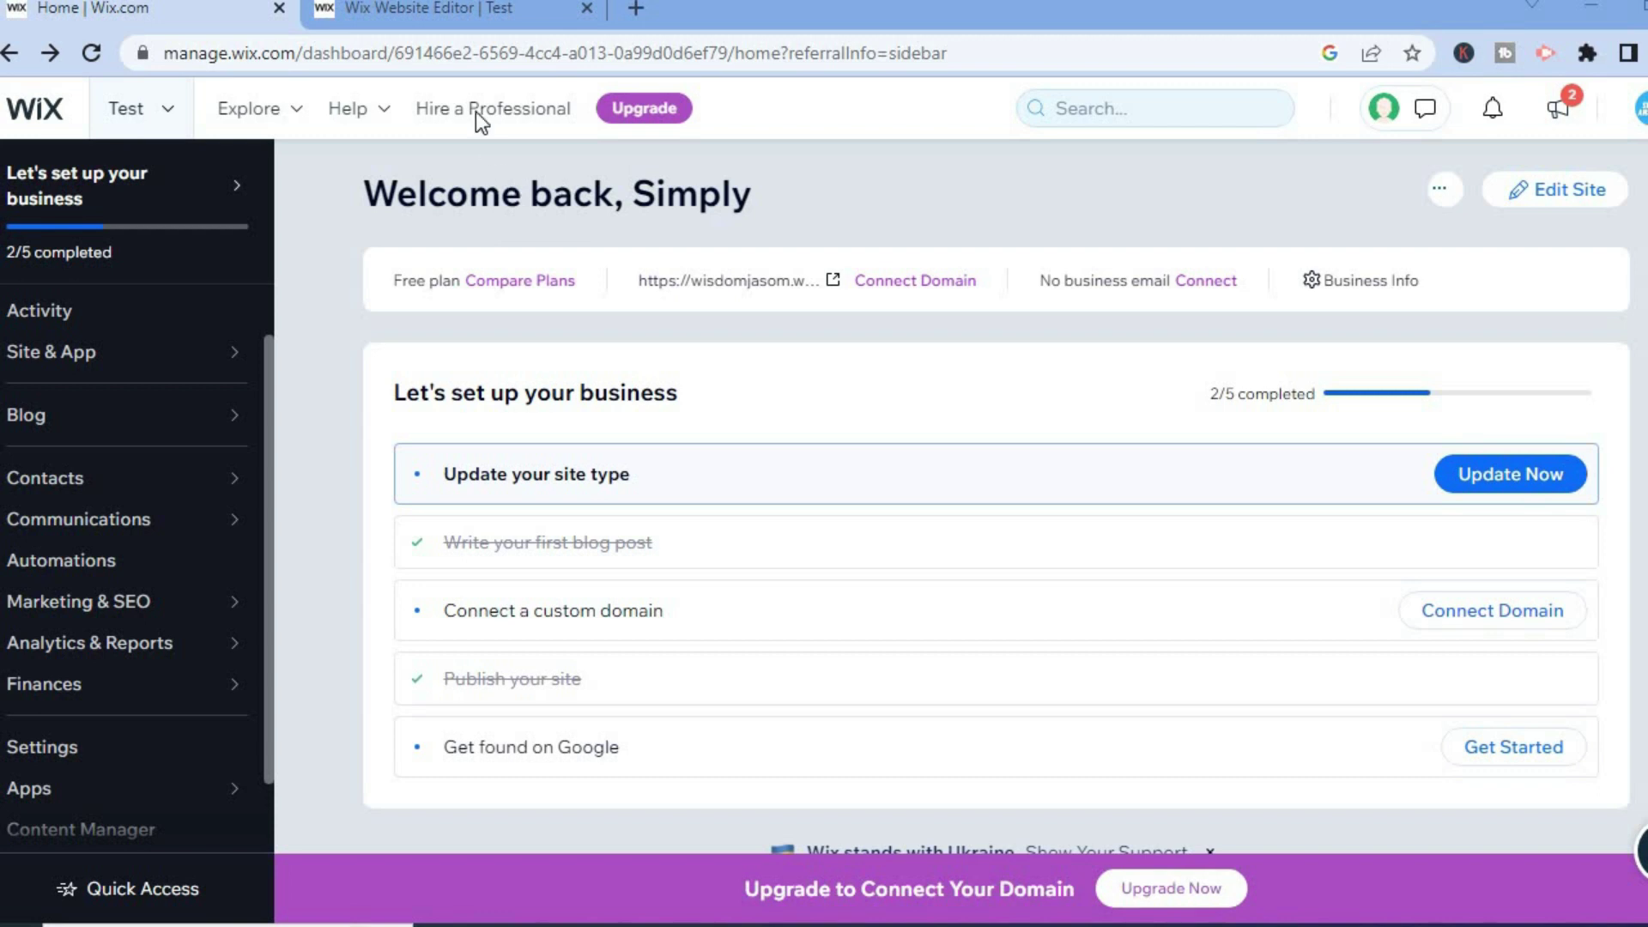
Switch to the Wix Website Editor and open the App Market from Add Apps
{"action": "left_click", "coordinate": [447, 16]}
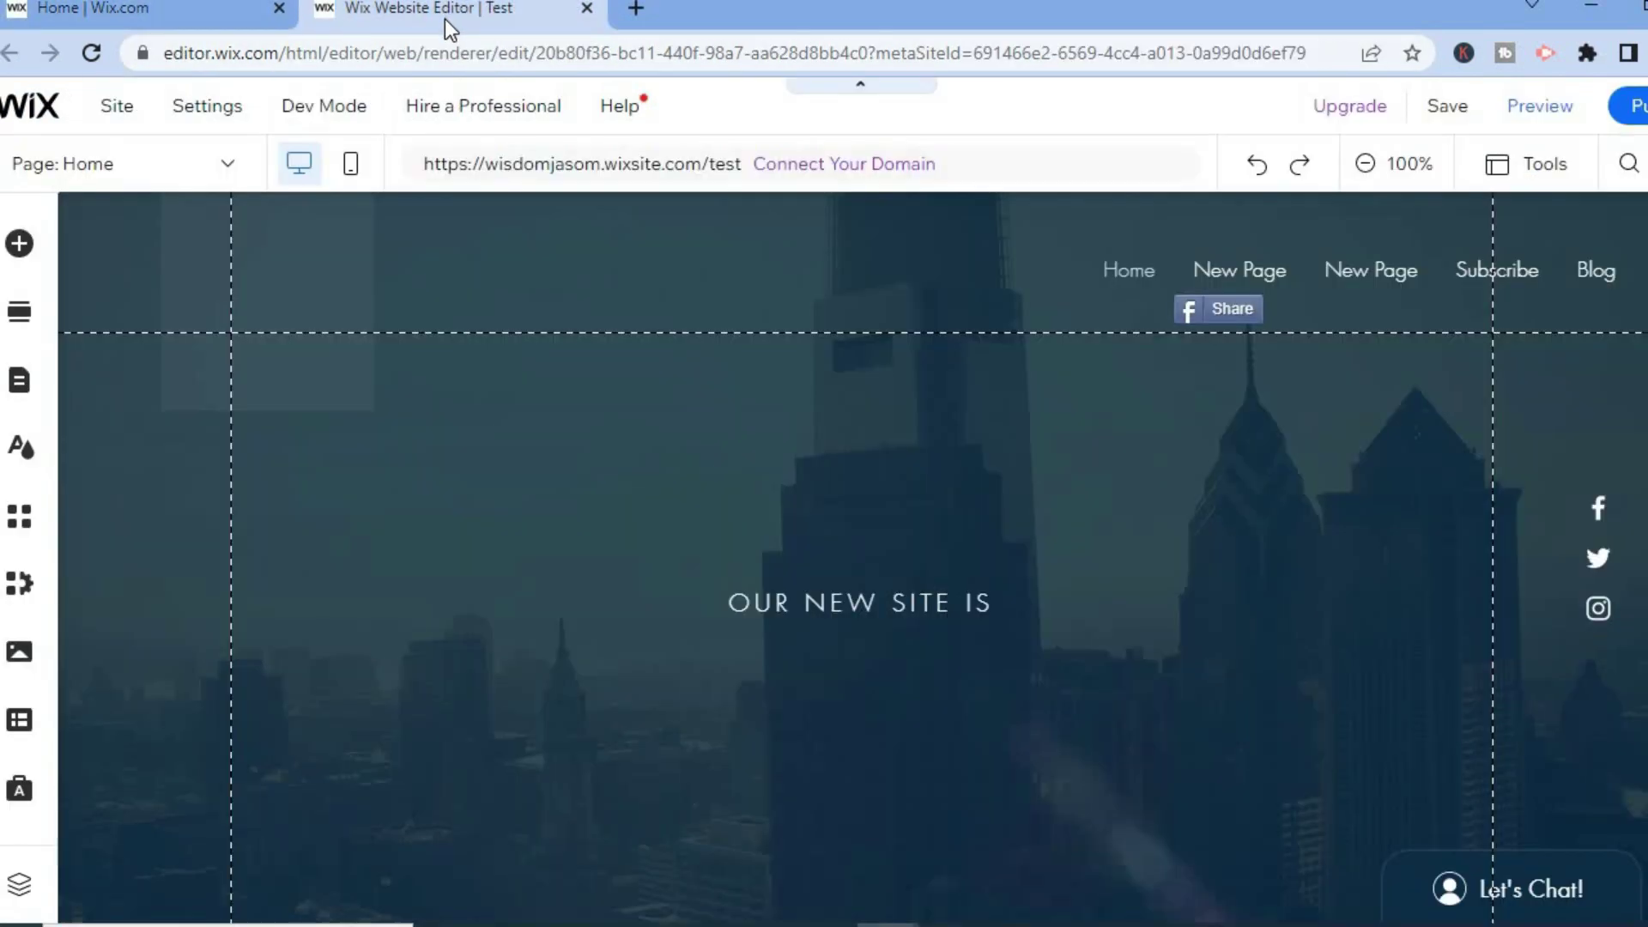
{"action": "mouse_move", "coordinate": [20, 516]}
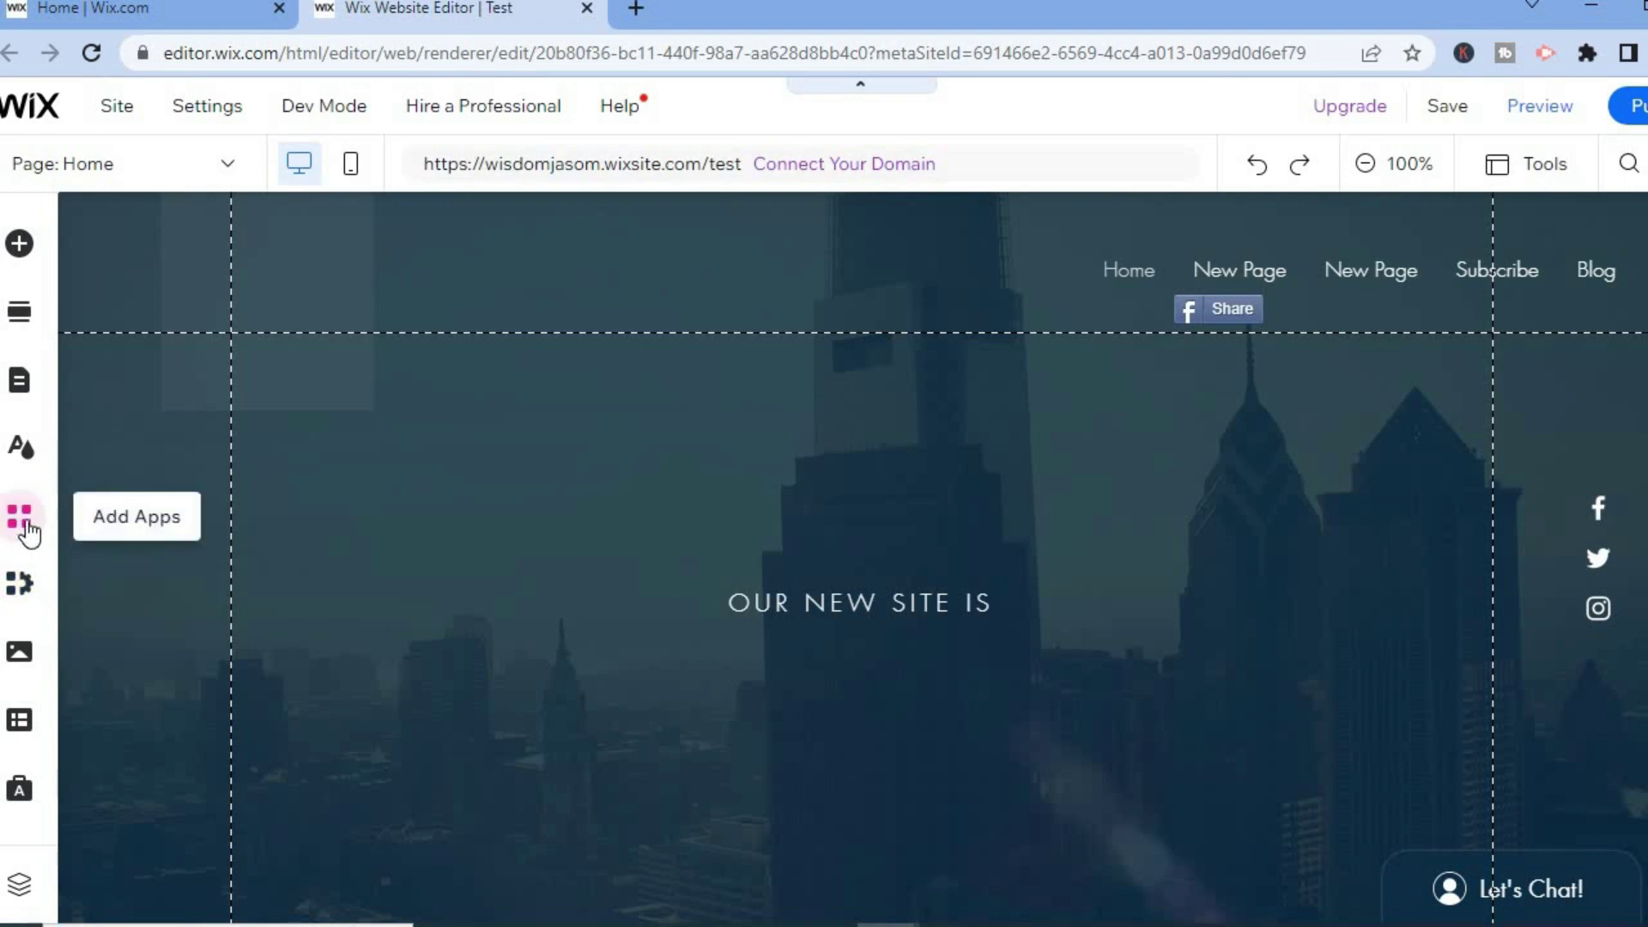
{"action": "left_click", "coordinate": [26, 530]}
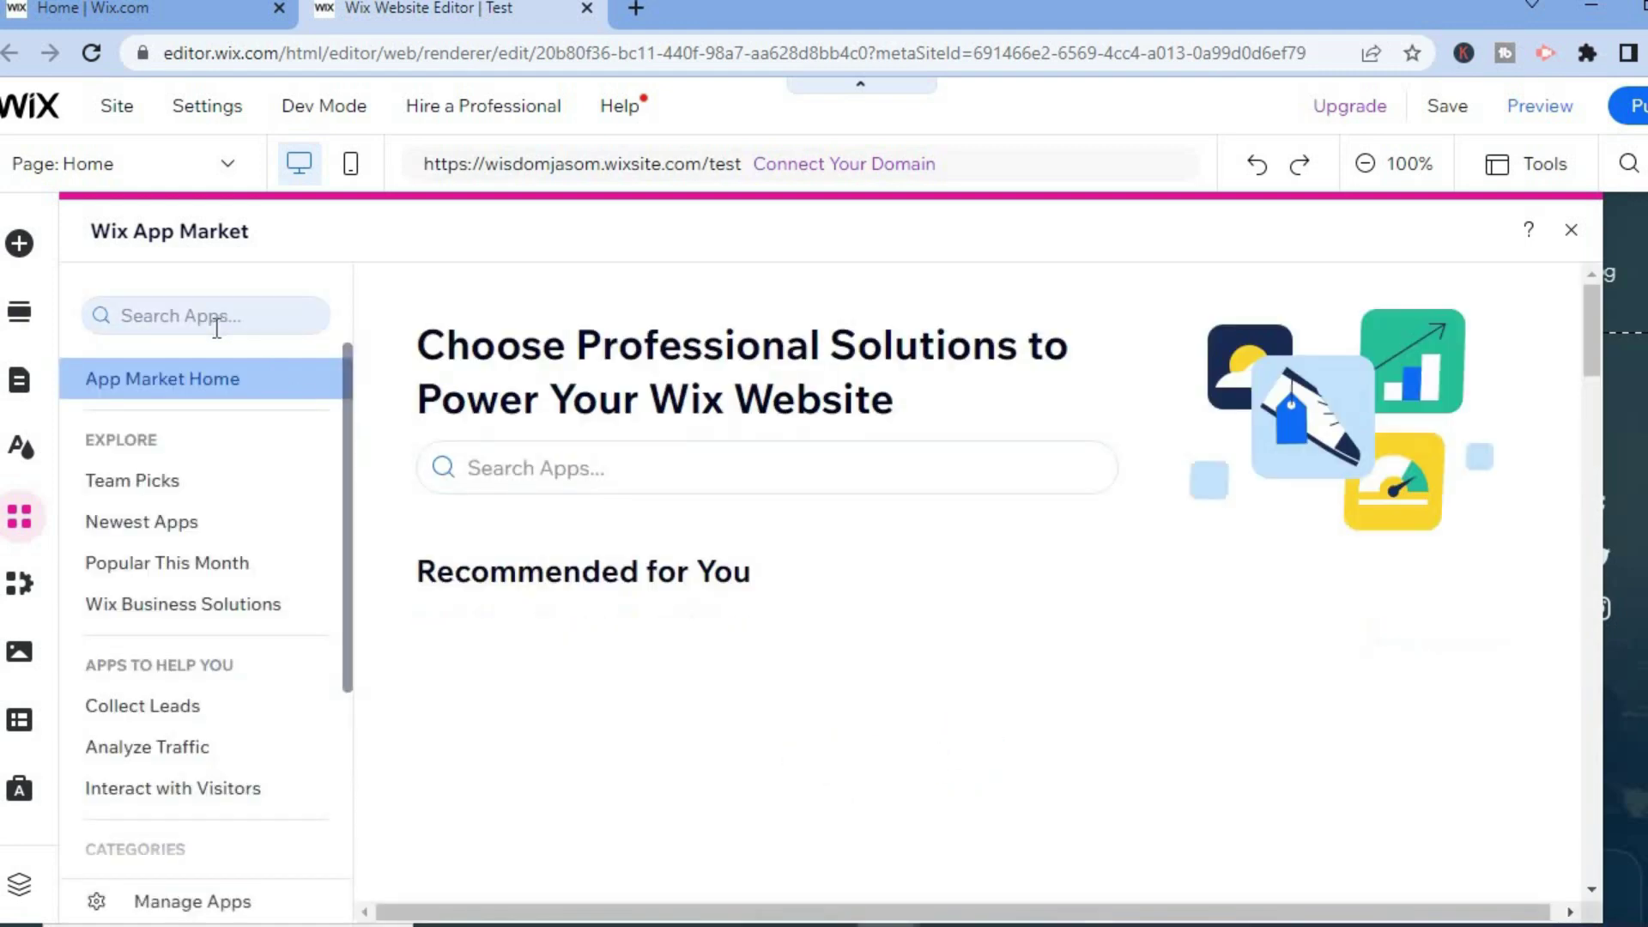
Search the App Market for 'lan' and open the Wix Multilingual app details
{"action": "left_click", "coordinate": [550, 475]}
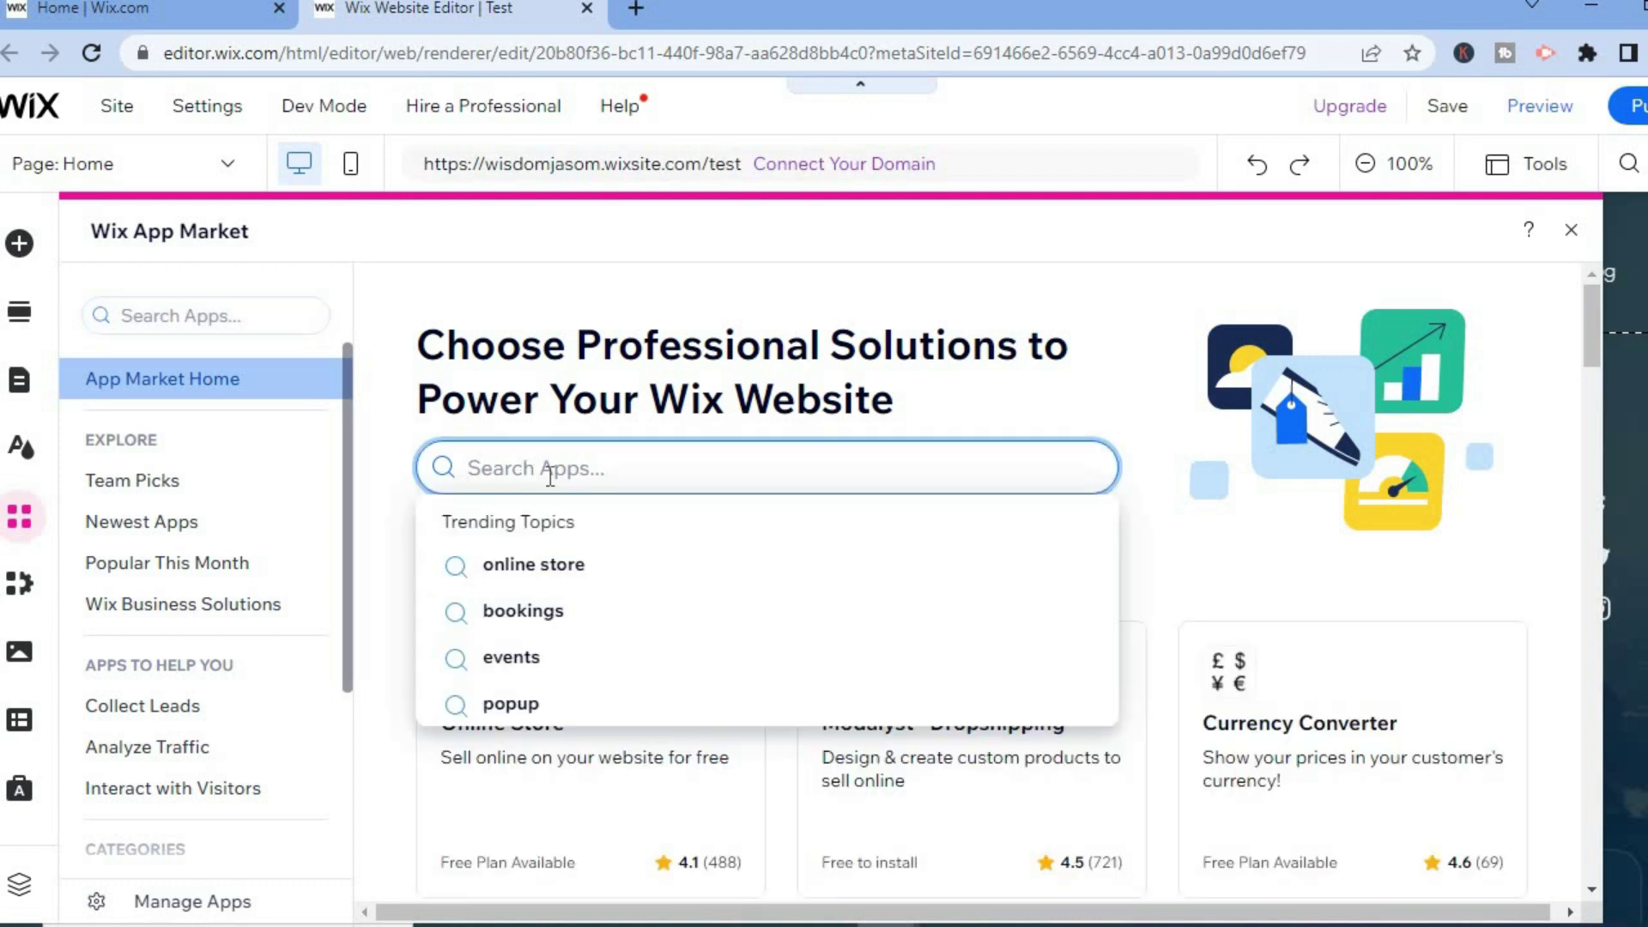
{"action": "type", "text": "lan"}
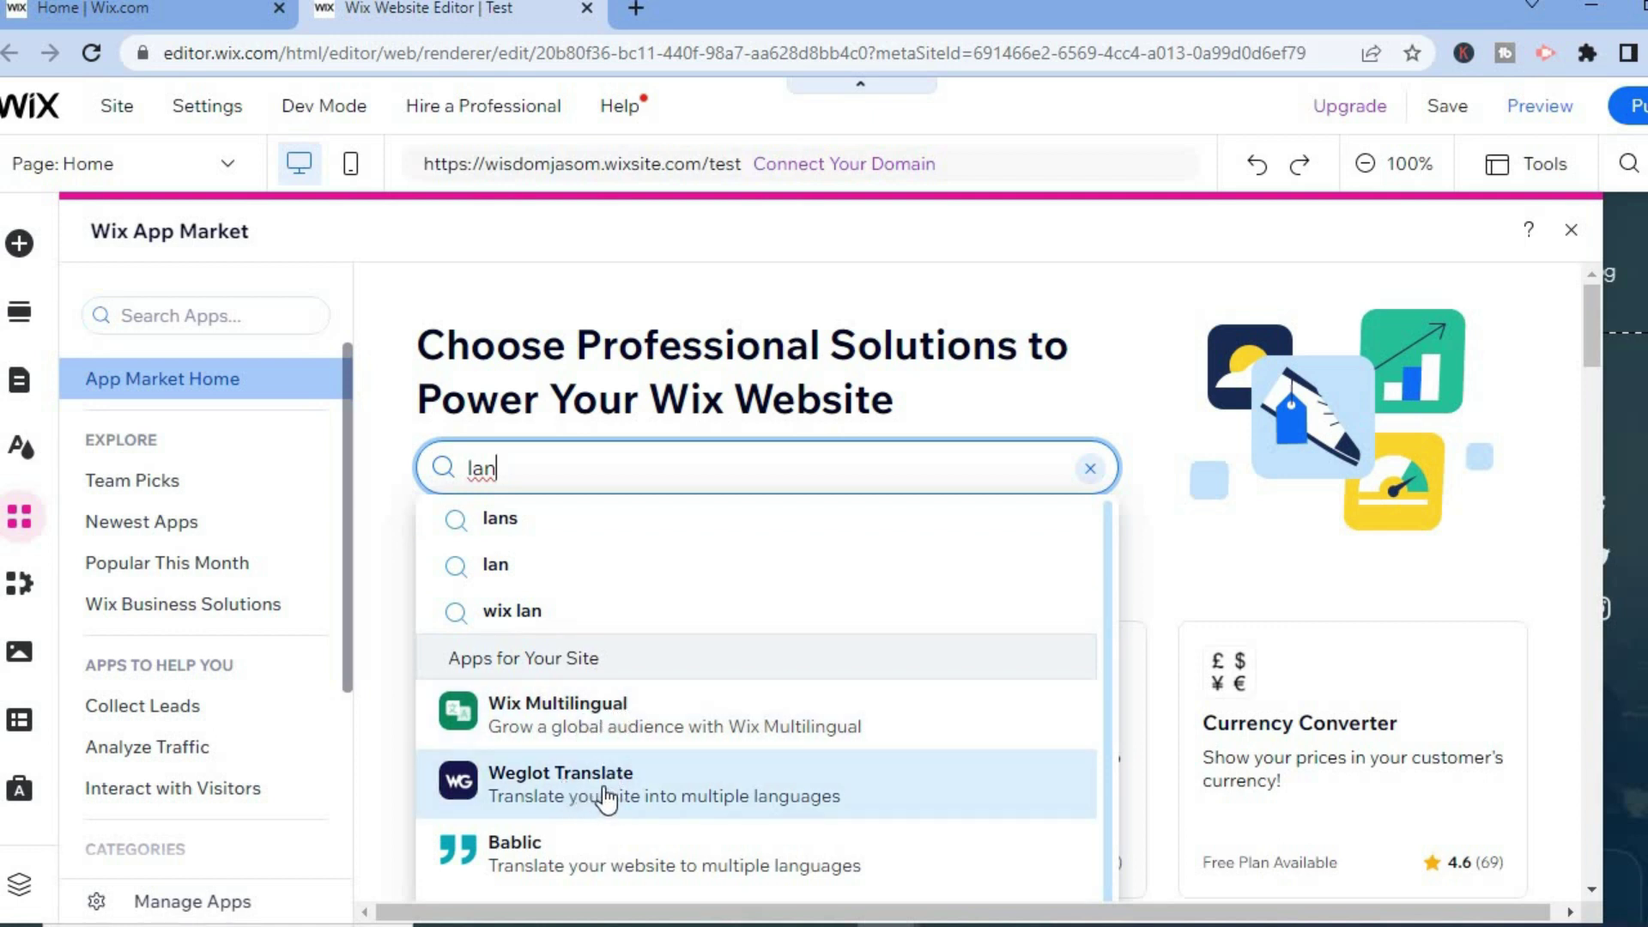
{"action": "left_click", "coordinate": [640, 733]}
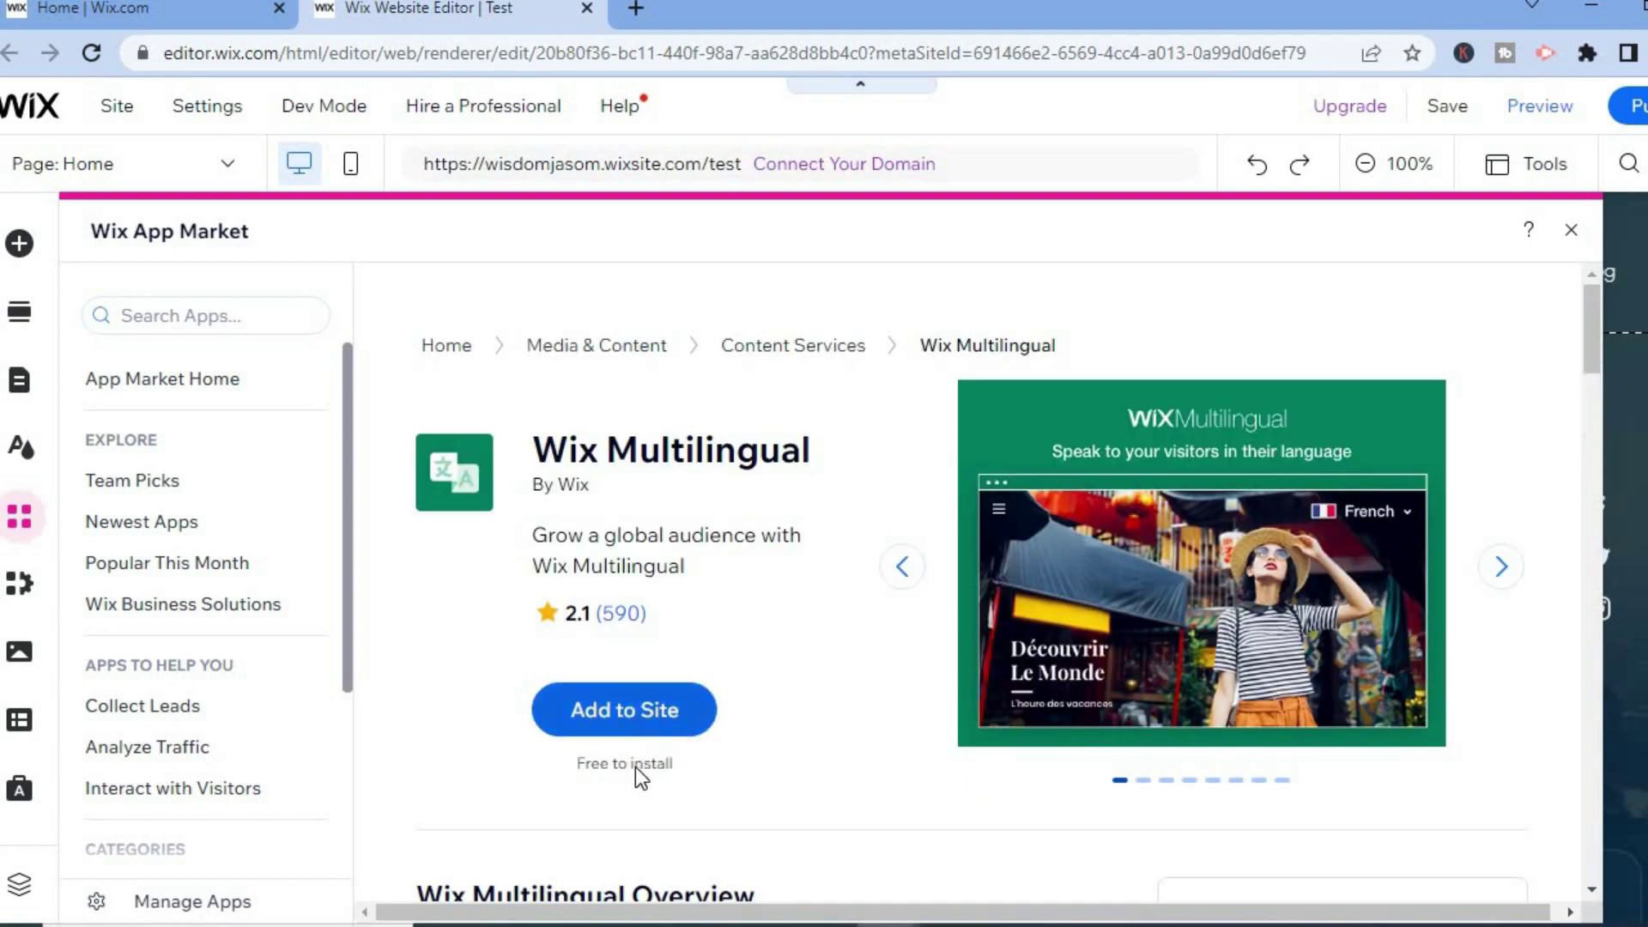
Add Wix Multilingual to the site and choose English as the current language
{"action": "left_click", "coordinate": [637, 712]}
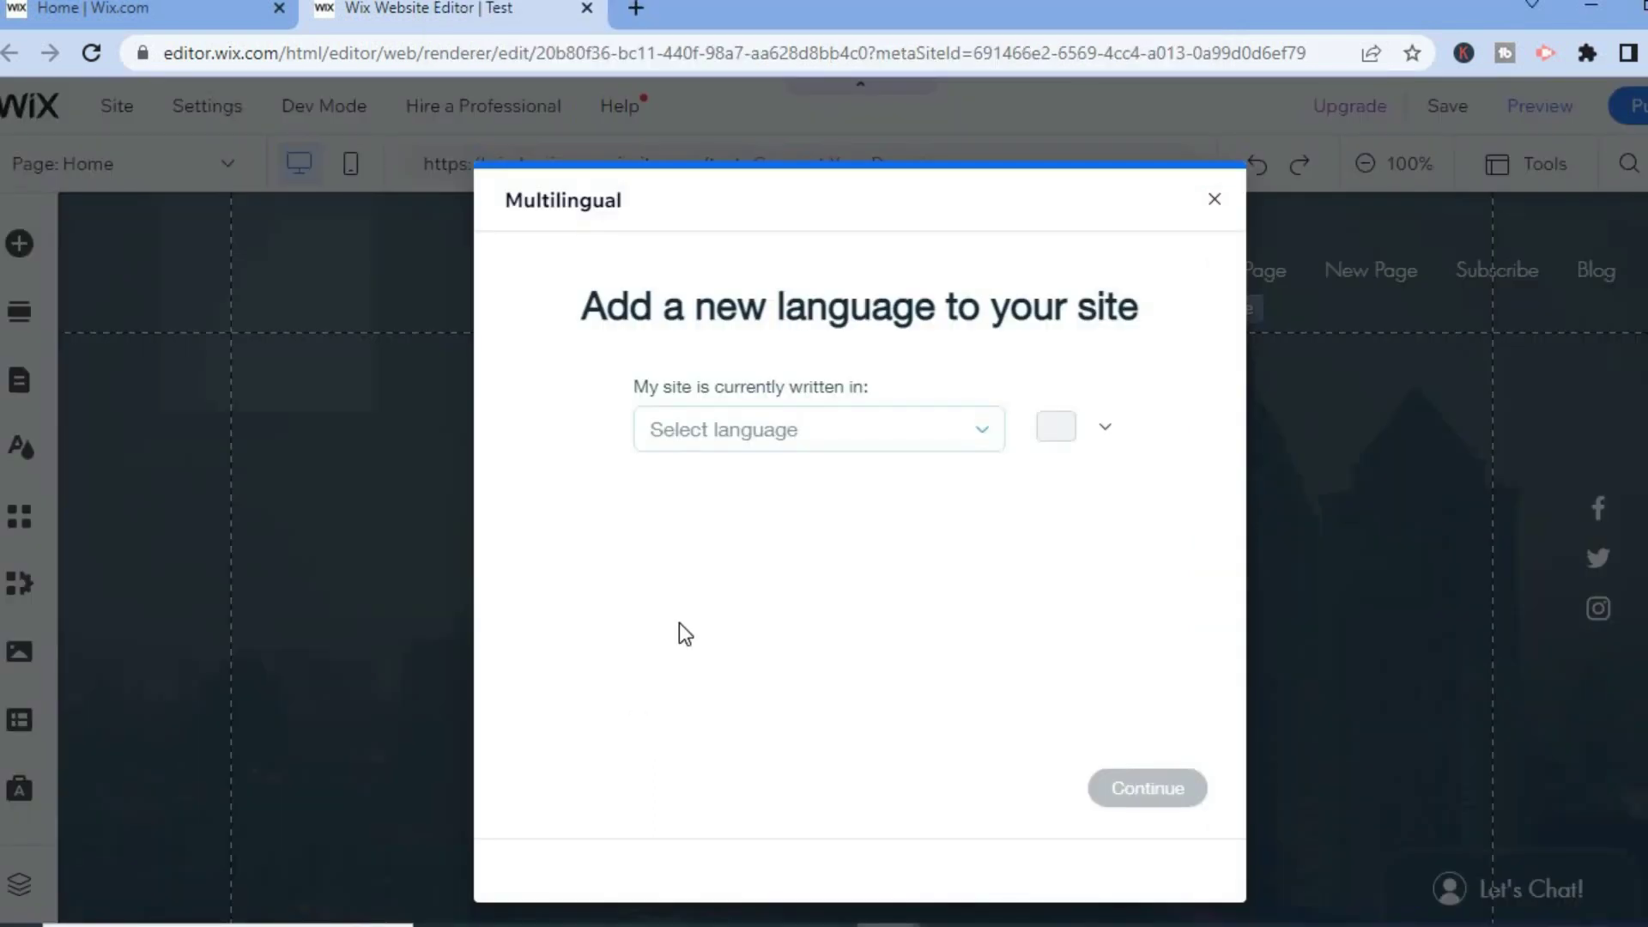
{"action": "left_click", "coordinate": [812, 445]}
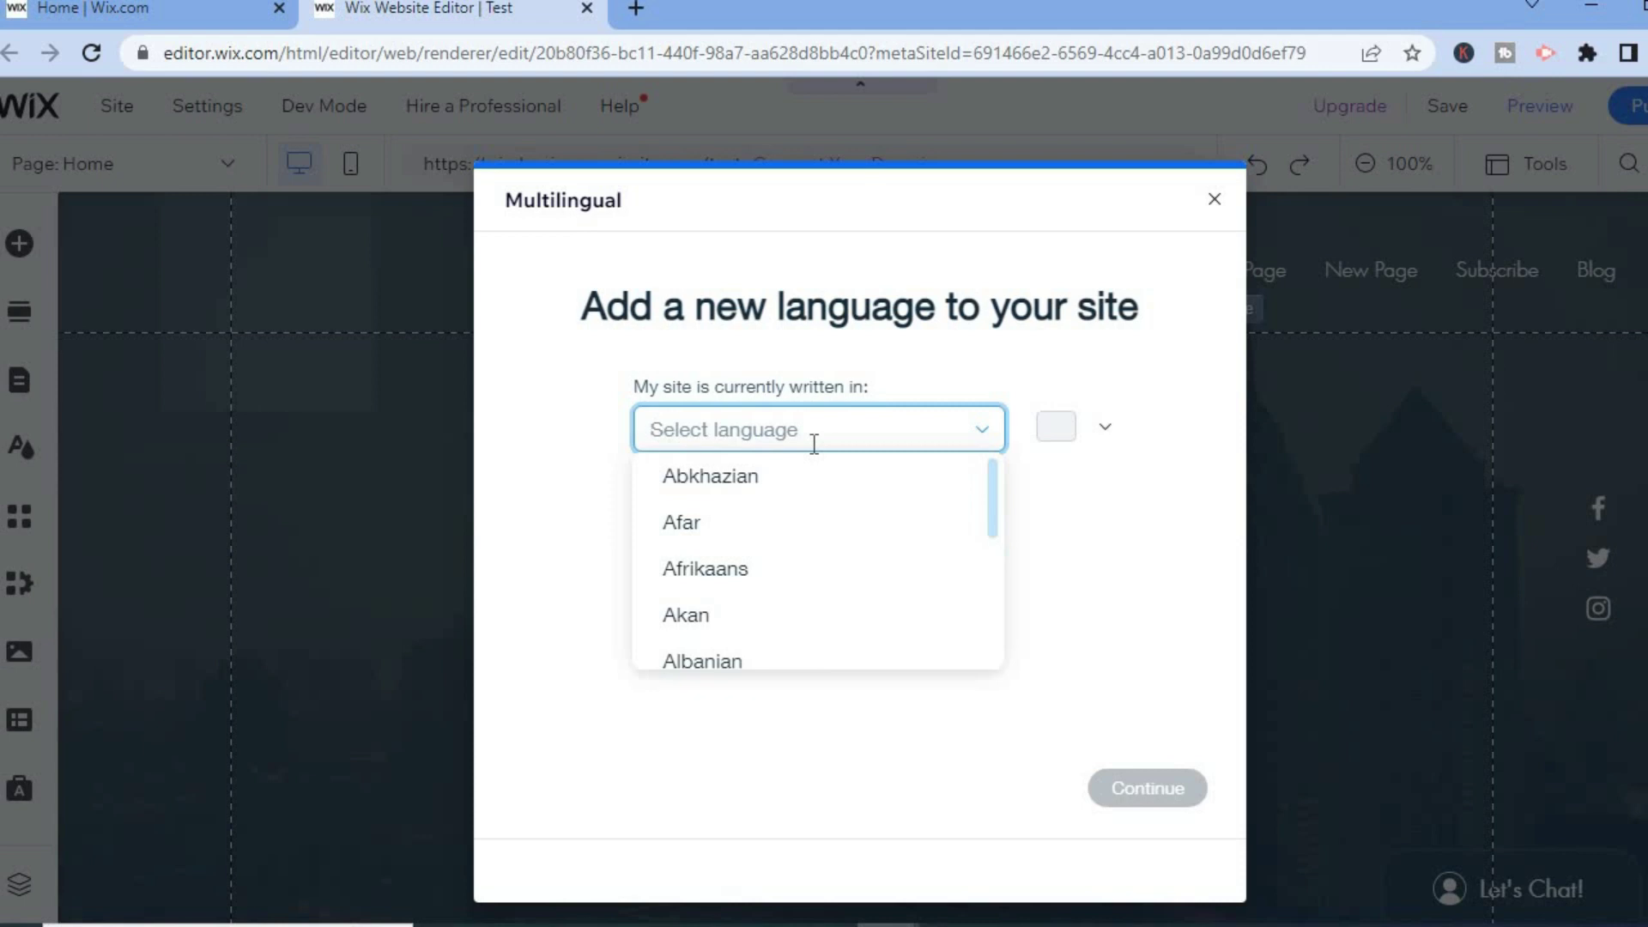
{"action": "type", "text": "eng"}
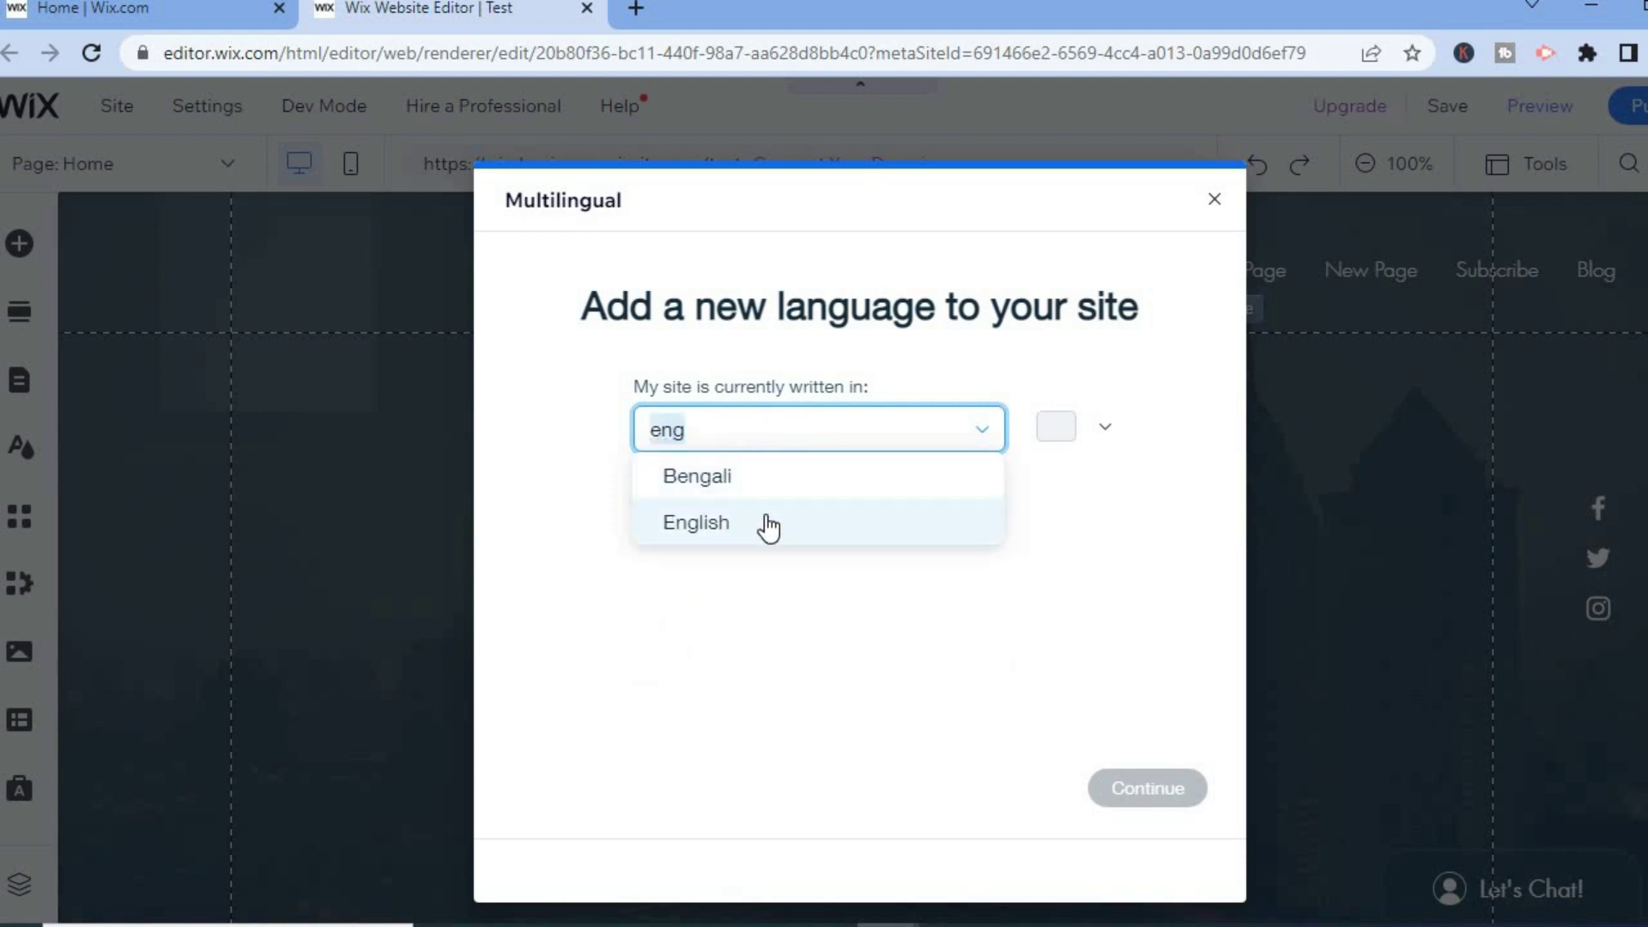
{"action": "left_click", "coordinate": [848, 525]}
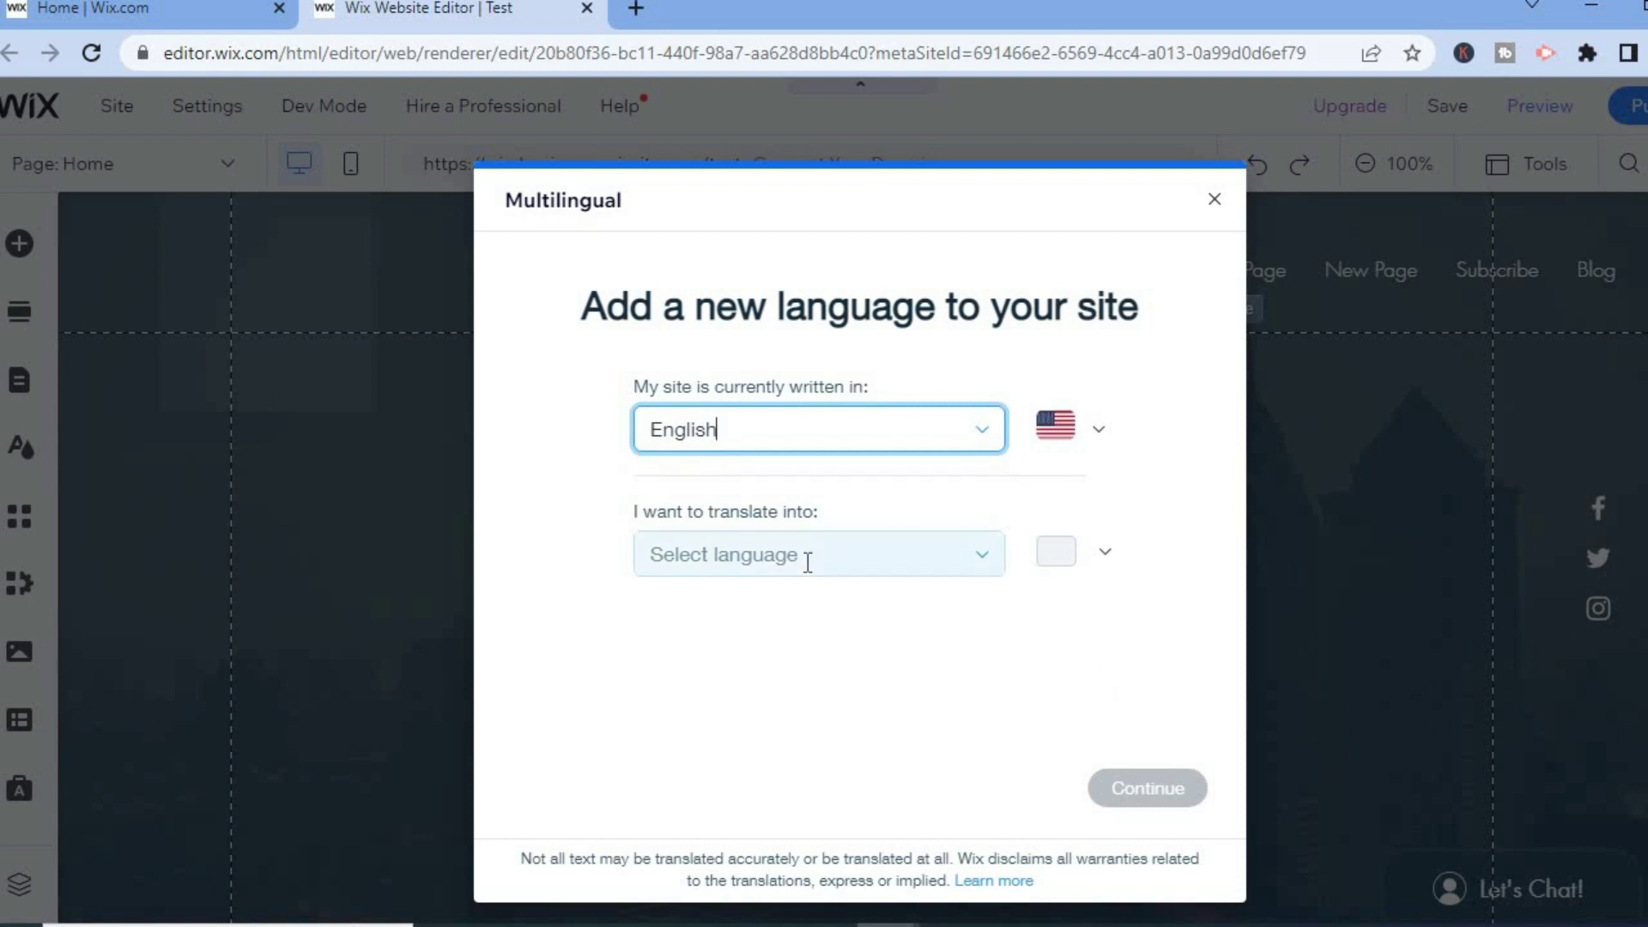
Pick Spanish as the translation language, checking its regional variants without changing them
{"action": "left_click", "coordinate": [767, 551]}
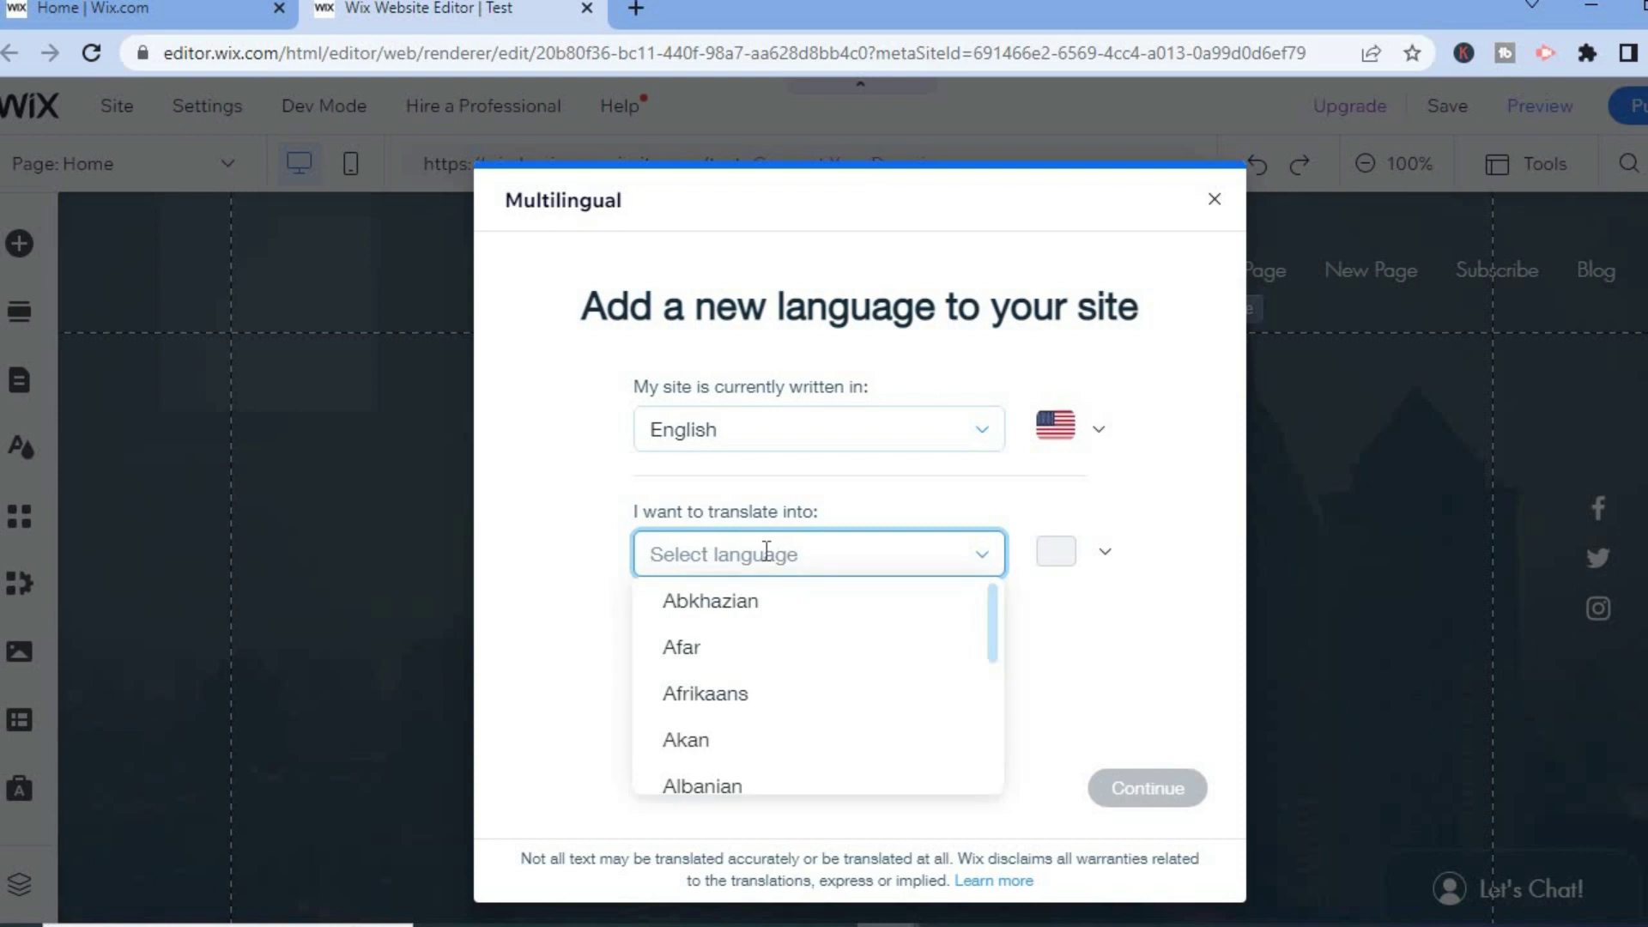
{"action": "type", "text": "s"}
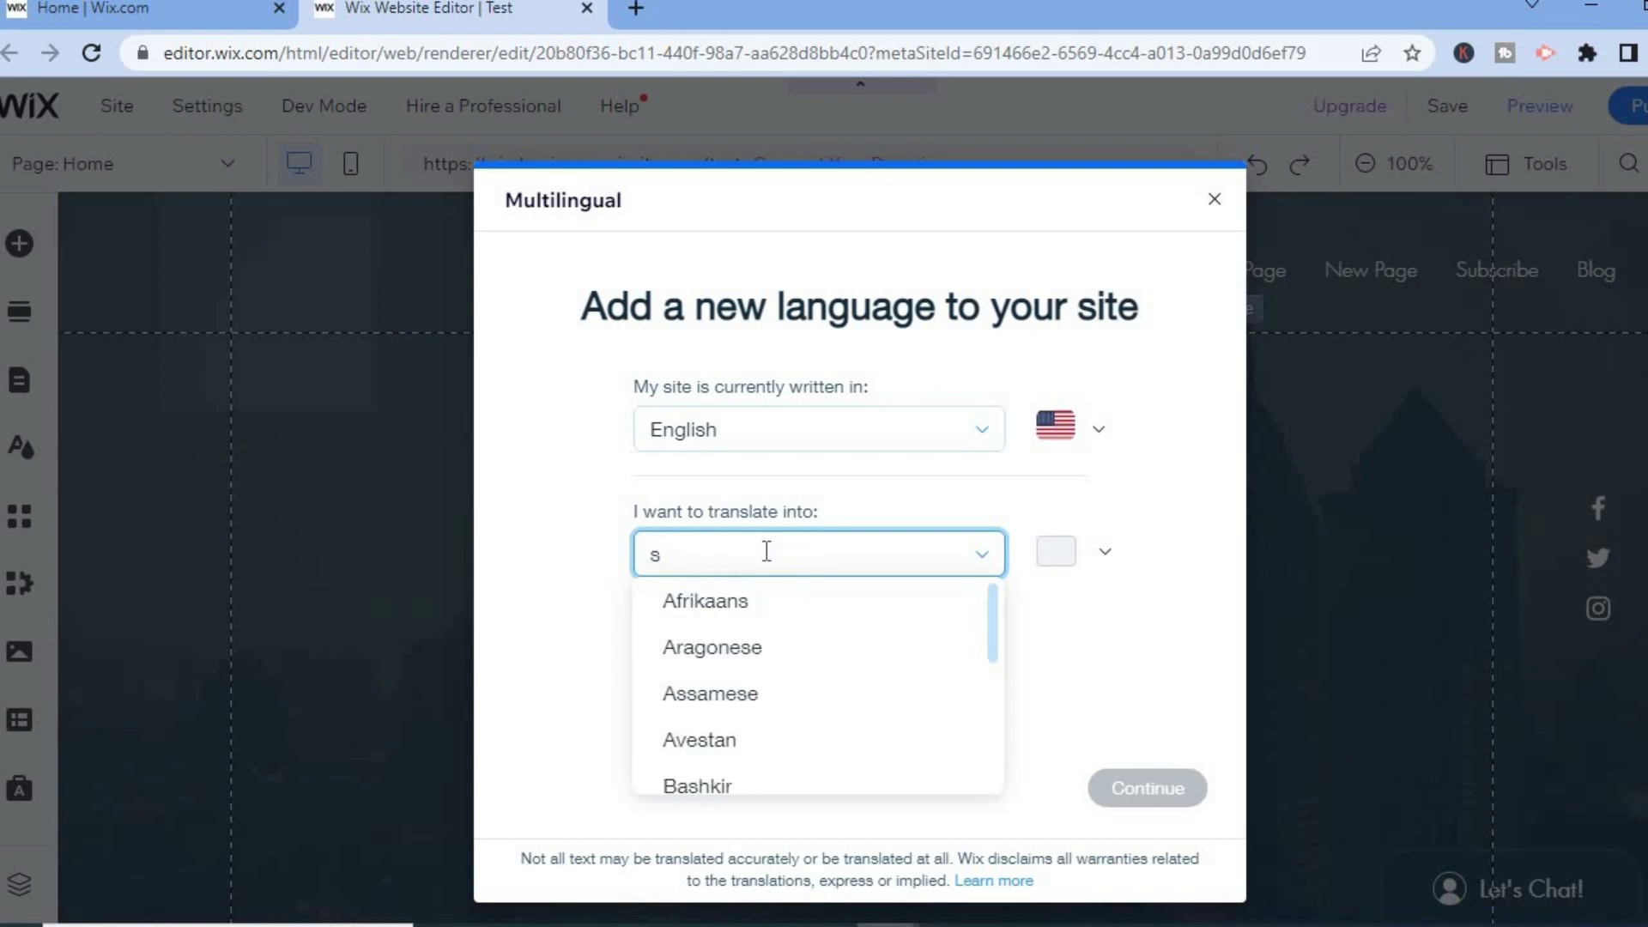
{"action": "type", "text": "p"}
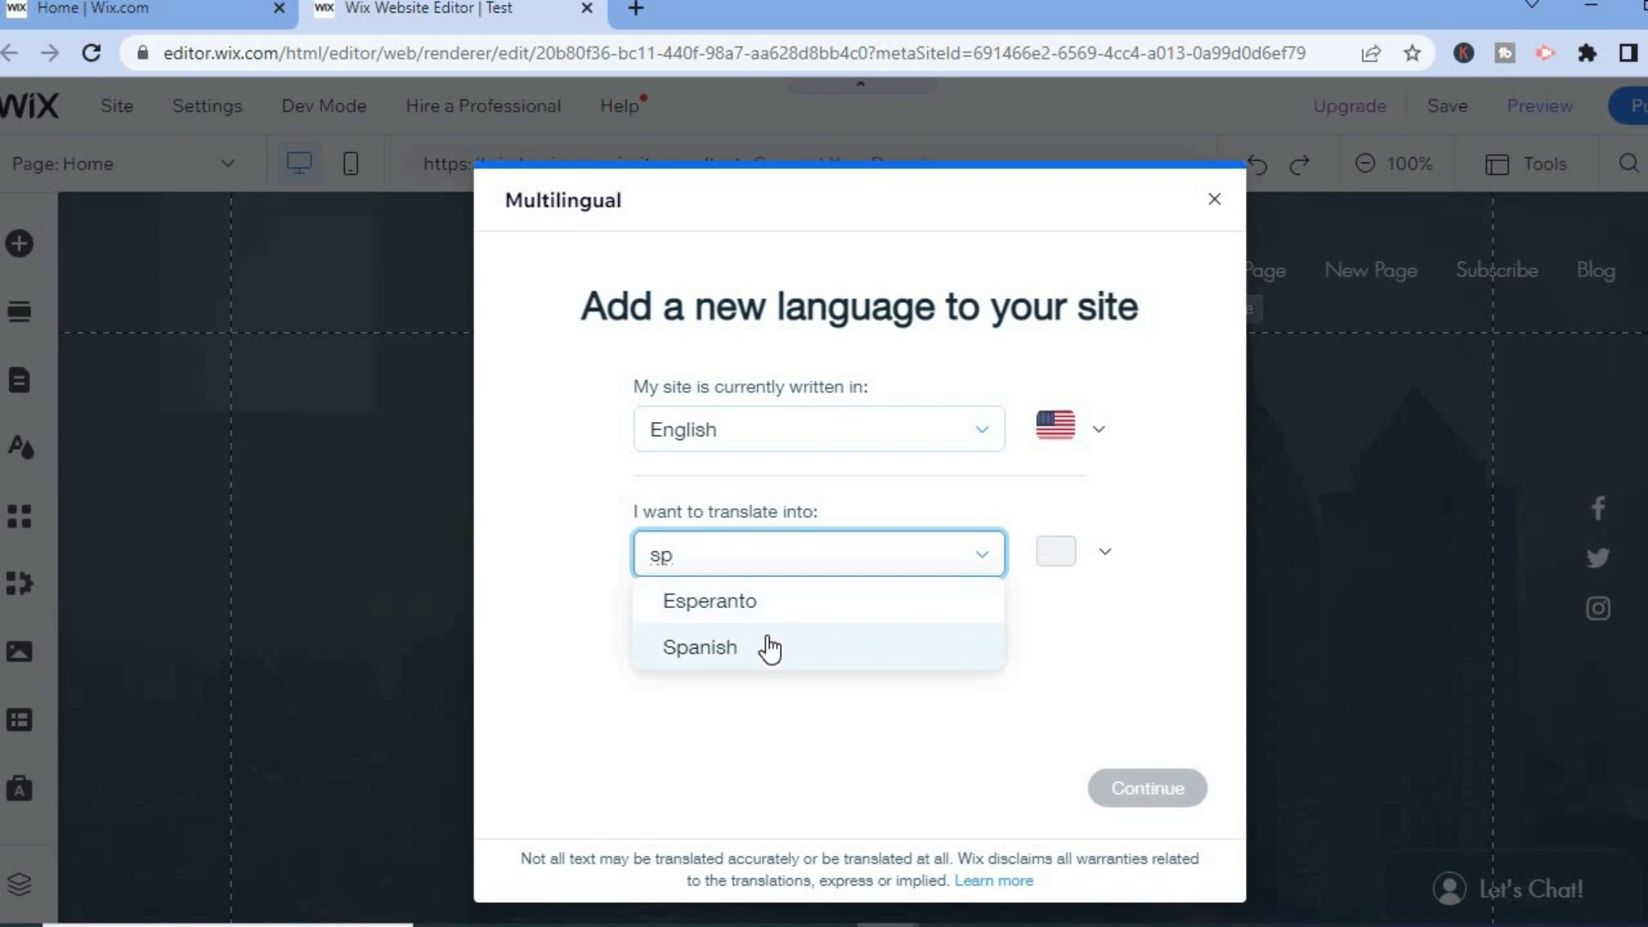
{"action": "left_click", "coordinate": [767, 646]}
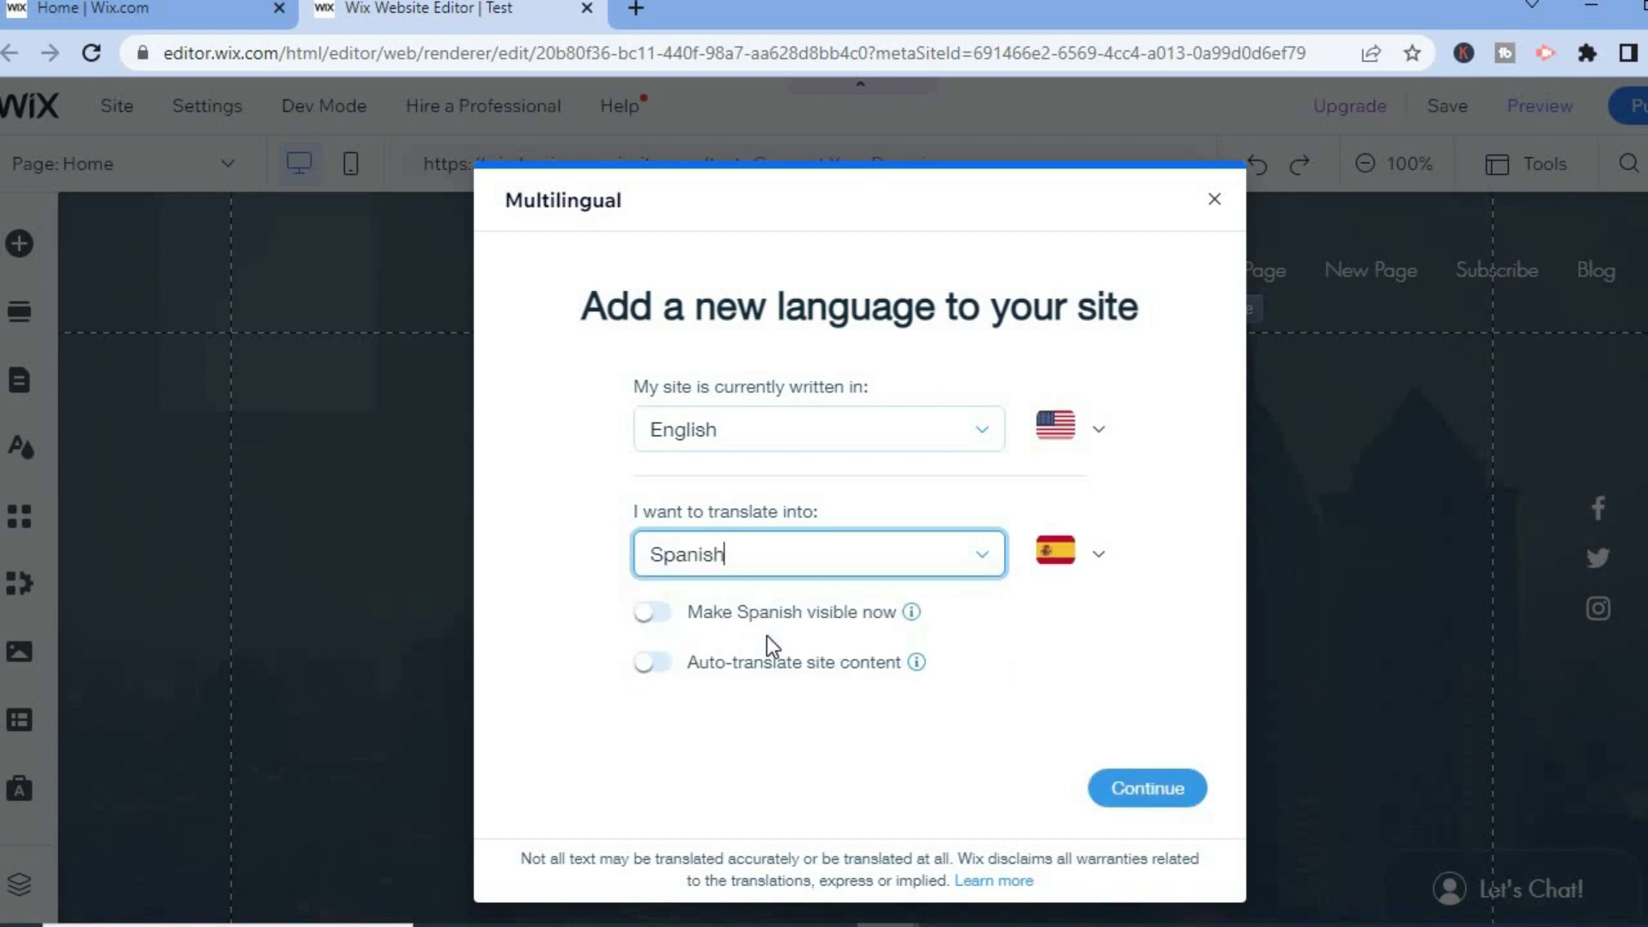
{"action": "left_click", "coordinate": [1101, 563]}
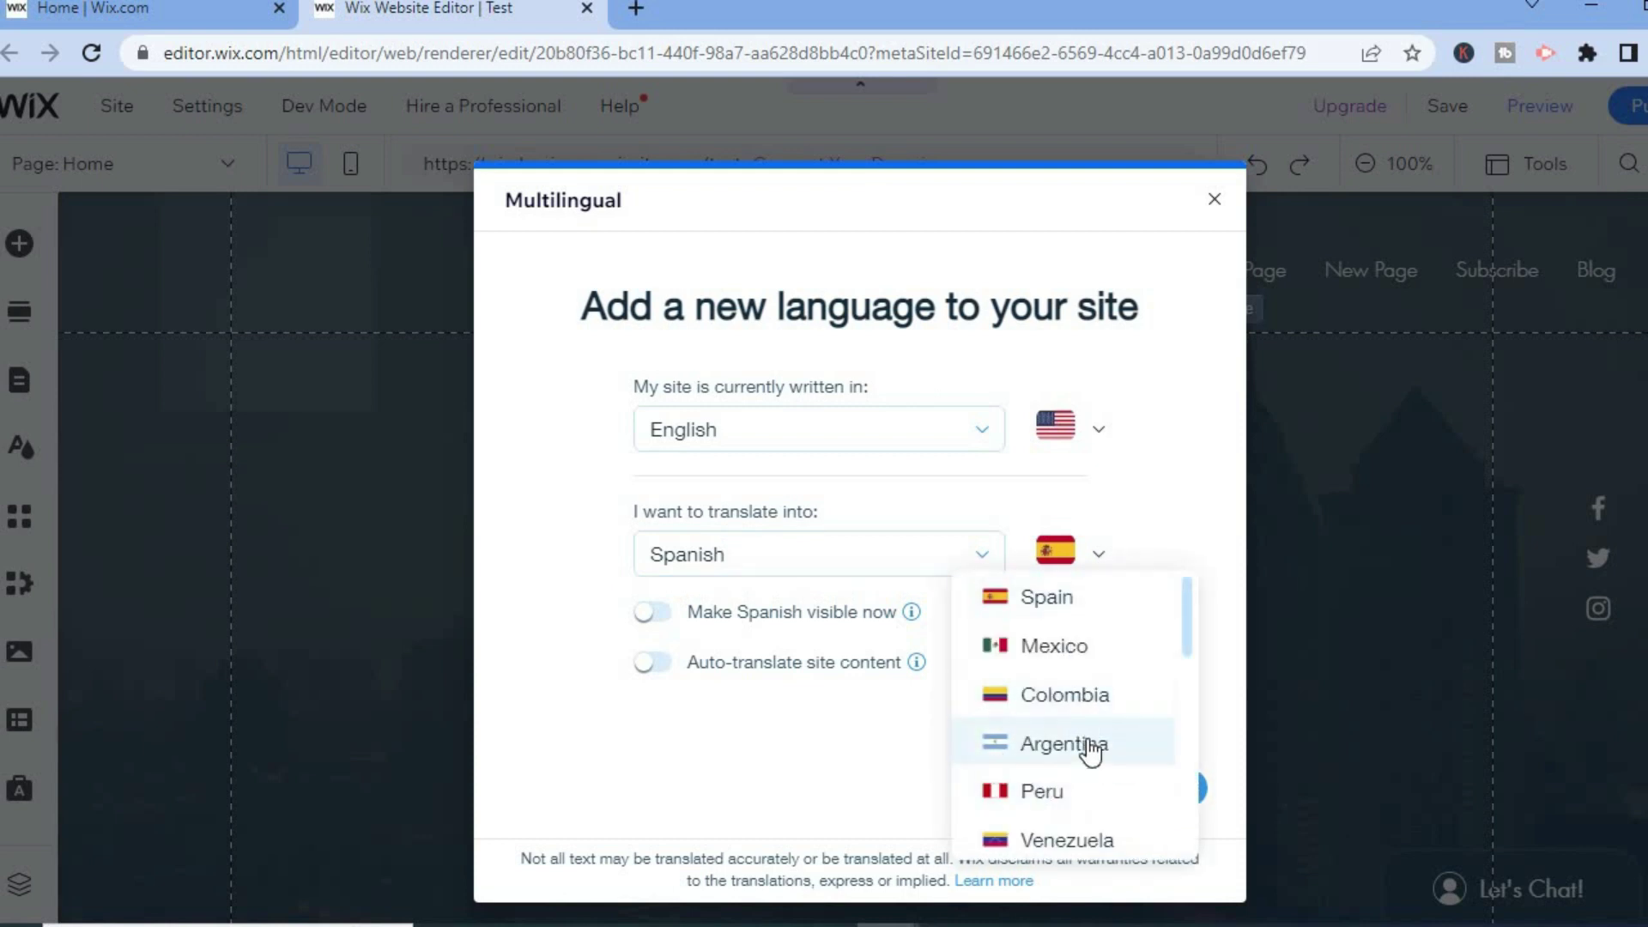
{"action": "left_click", "coordinate": [708, 748]}
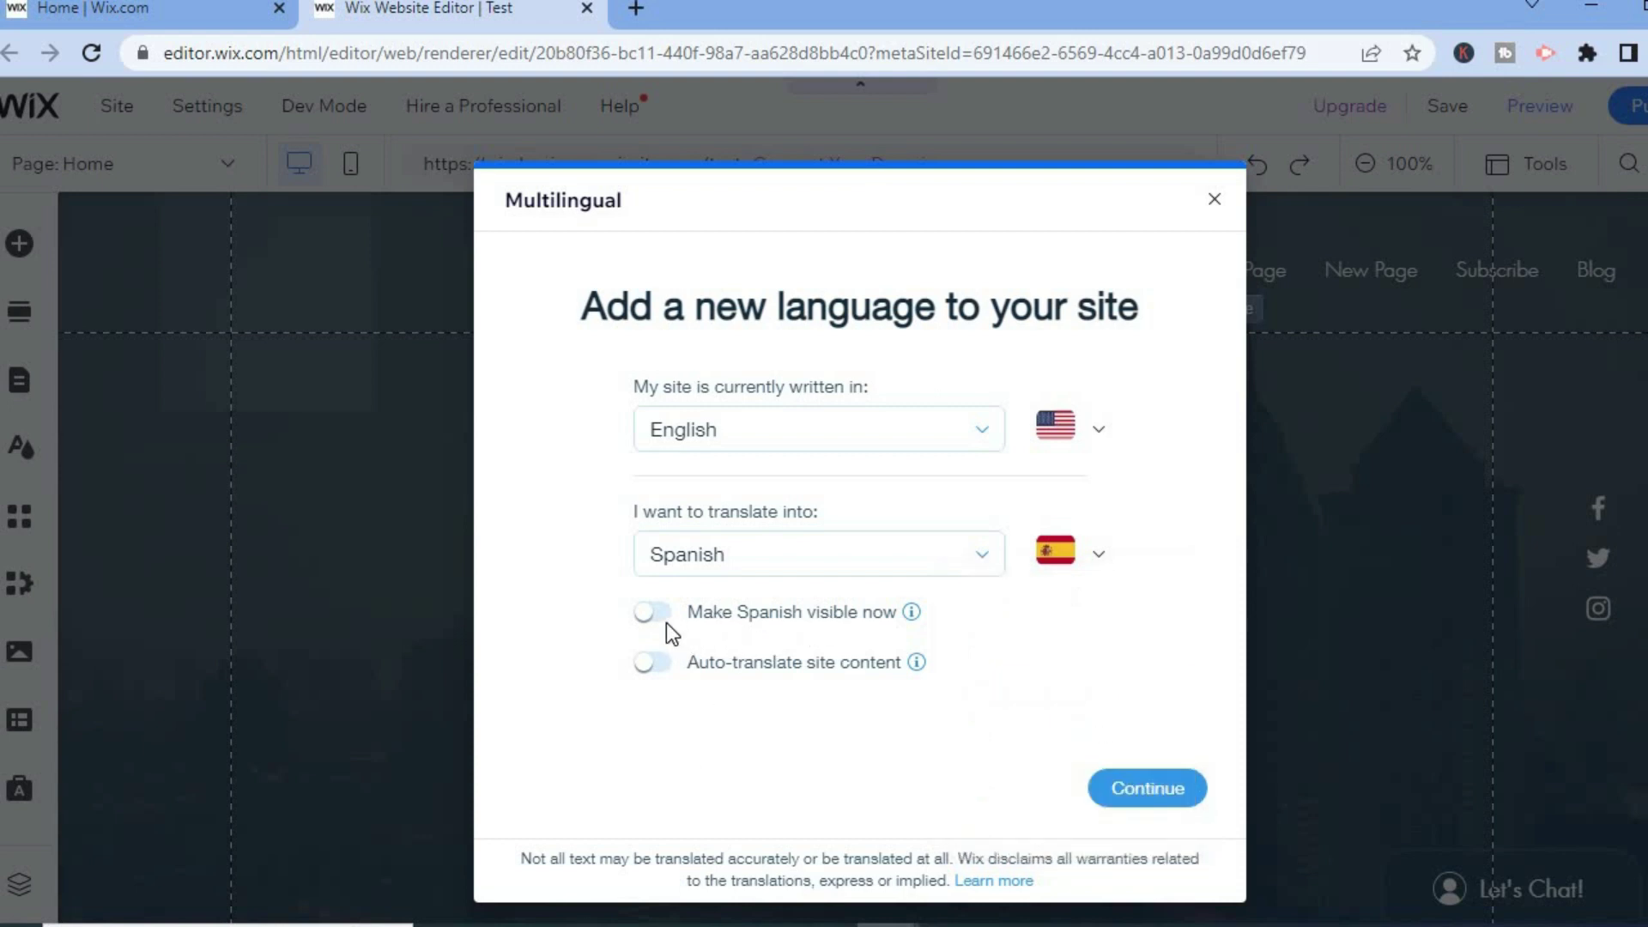
Switch on Auto-translate site content and confirm to create the Spanish site
{"action": "left_click", "coordinate": [663, 676]}
{"action": "left_click", "coordinate": [1115, 783]}
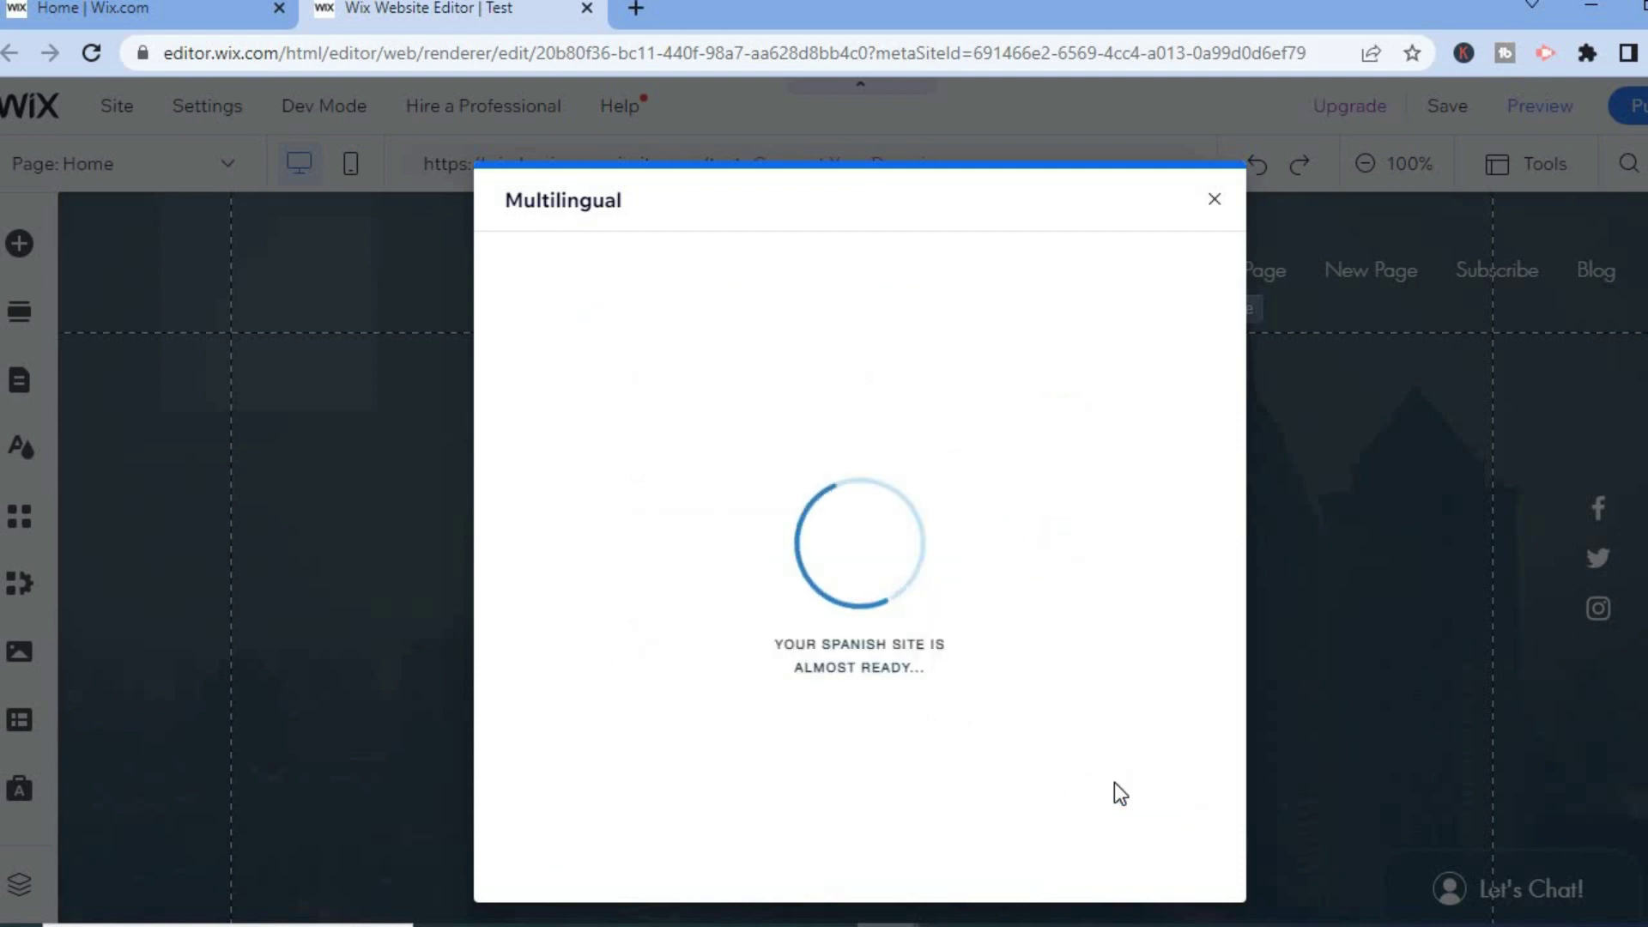